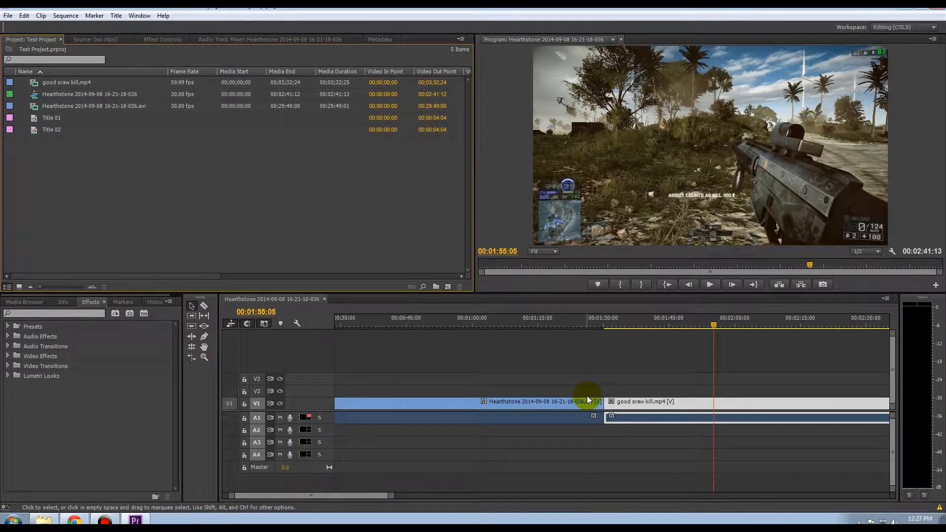
Play the sequence across the cut between the Hearthstone clip and good sraw kill.mp4
left_click(601, 324)
left_click_drag(601, 323, 602, 323)
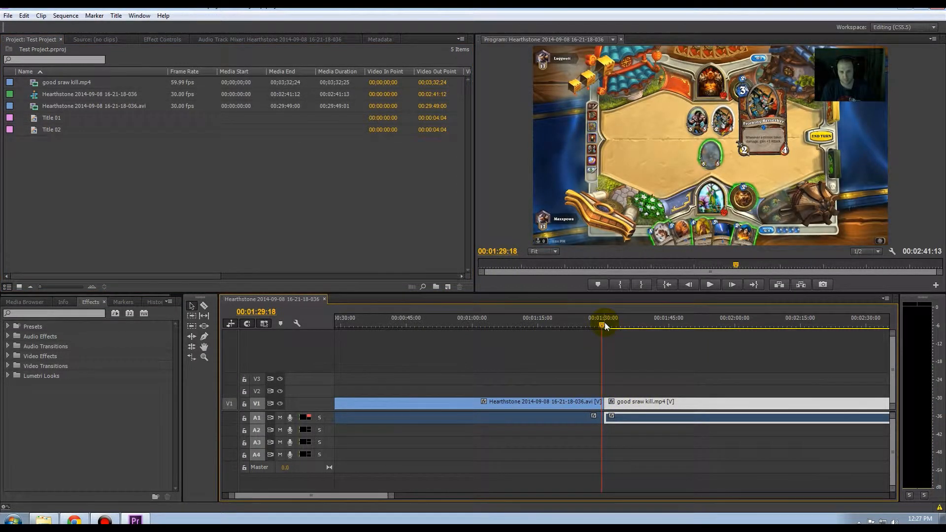
key("space")
key("space")
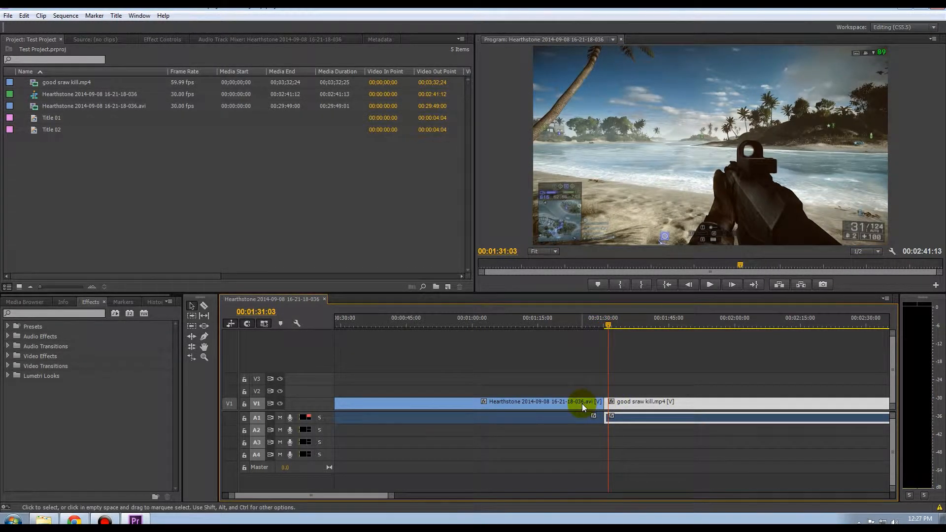
left_click_drag(607, 325, 590, 324)
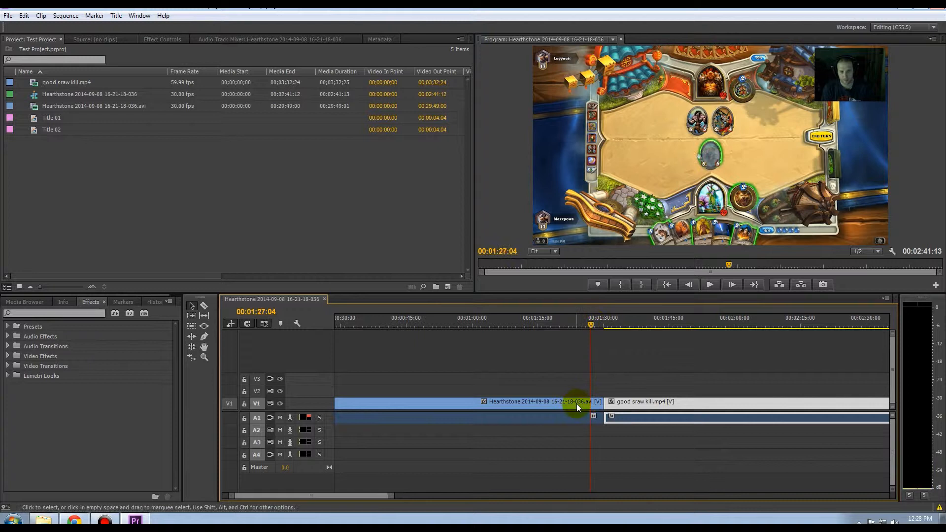
Apply the default transitions at the cut between the Hearthstone clip and good sraw kill.mp4
left_click(574, 402)
left_click(627, 348)
left_click(593, 325)
left_click(602, 401)
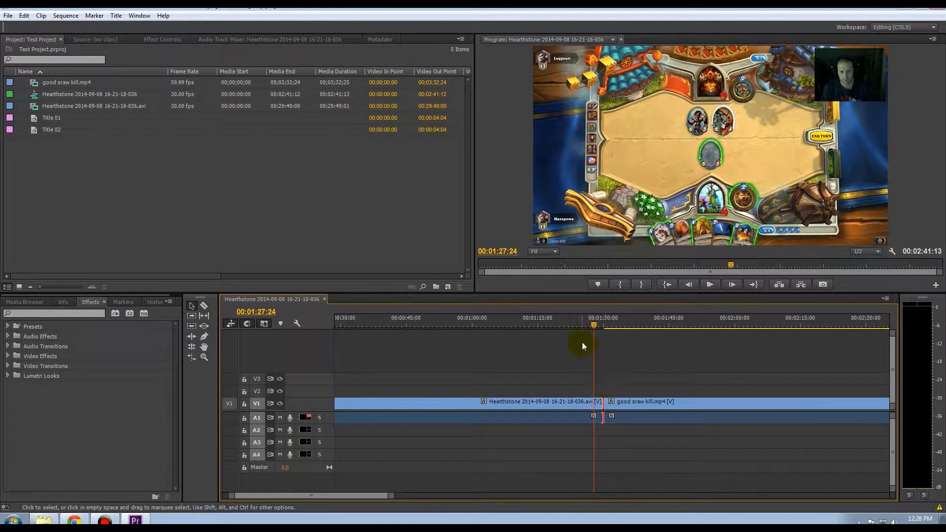
right_click(599, 403)
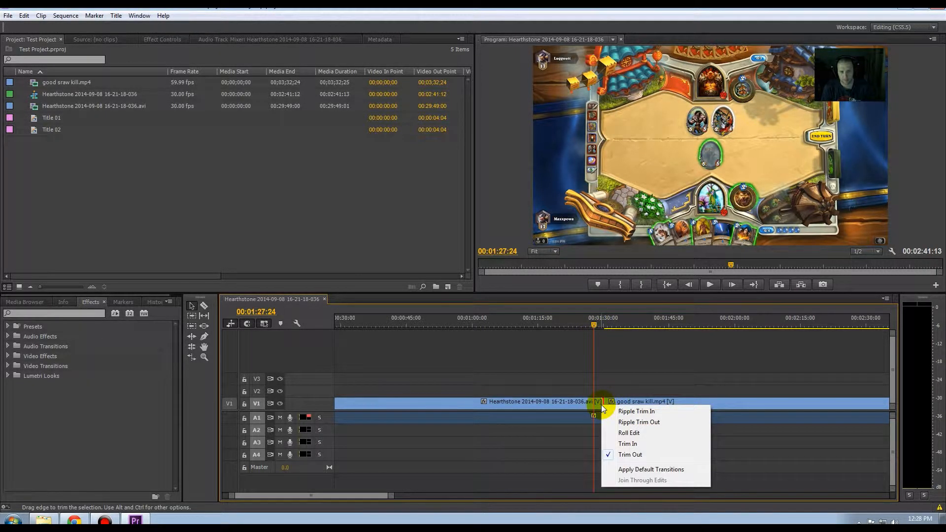
left_click(625, 469)
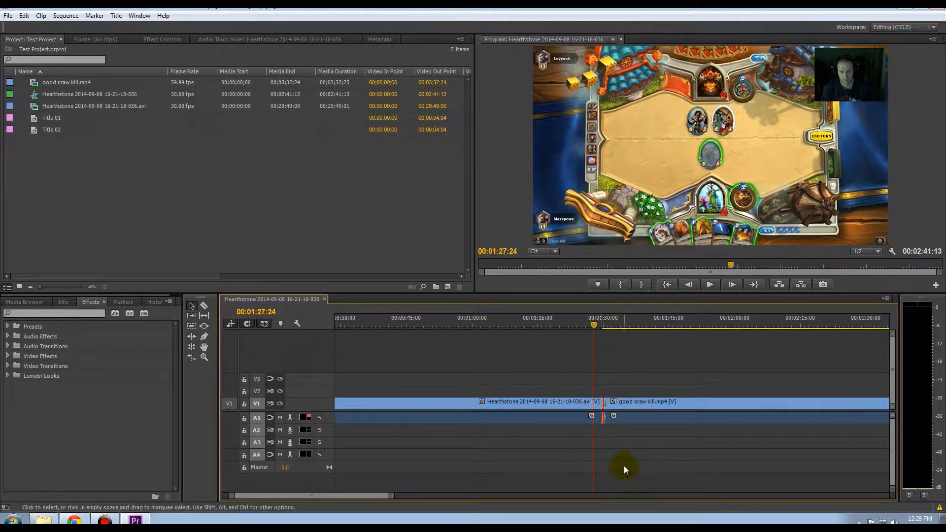
Play back the default transition between the two clips from about 00:01:24:16
left_click(579, 326)
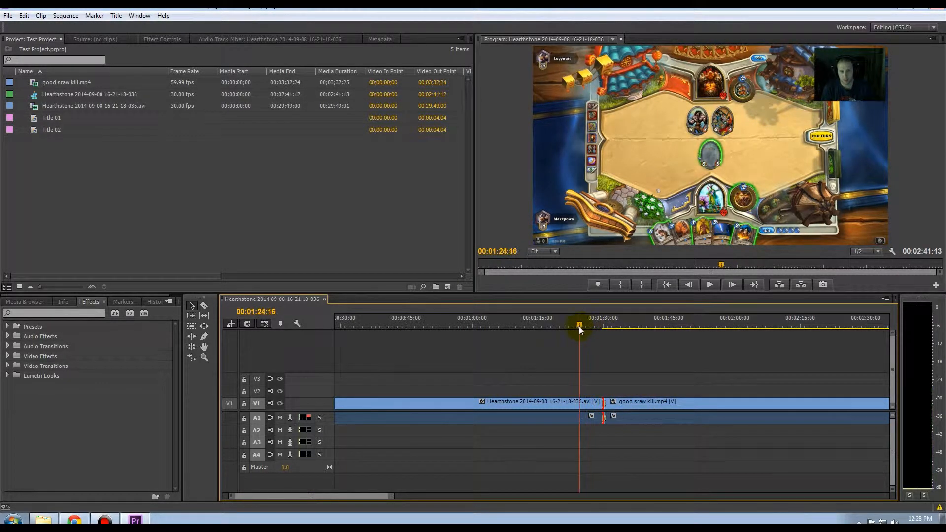
key("space")
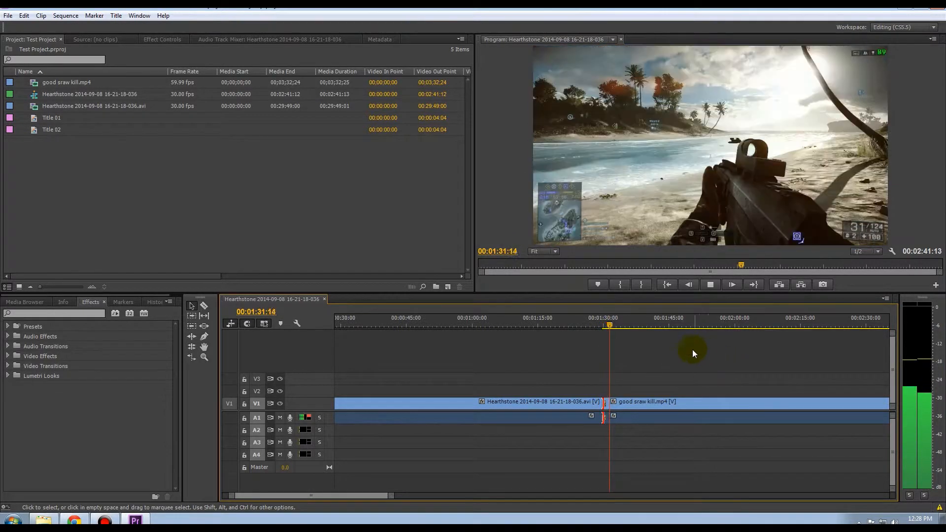
key("space")
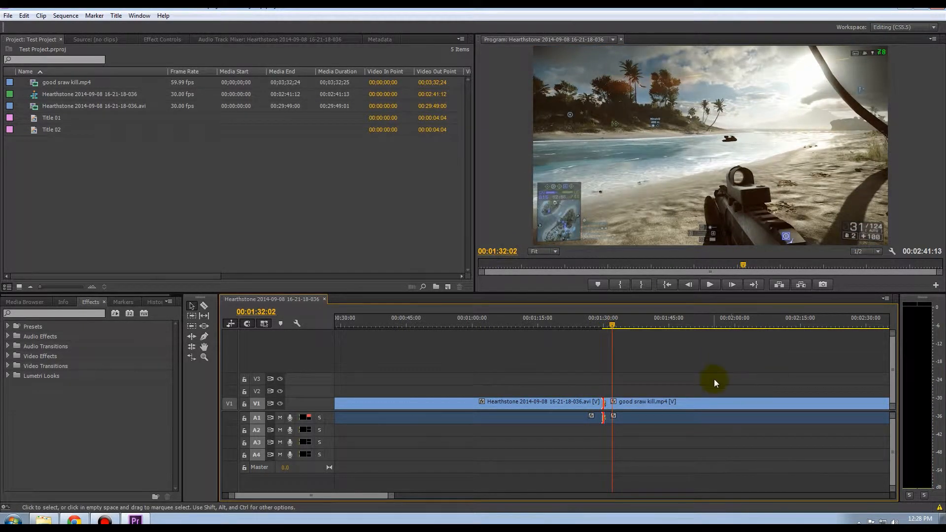
left_click_drag(612, 326, 588, 326)
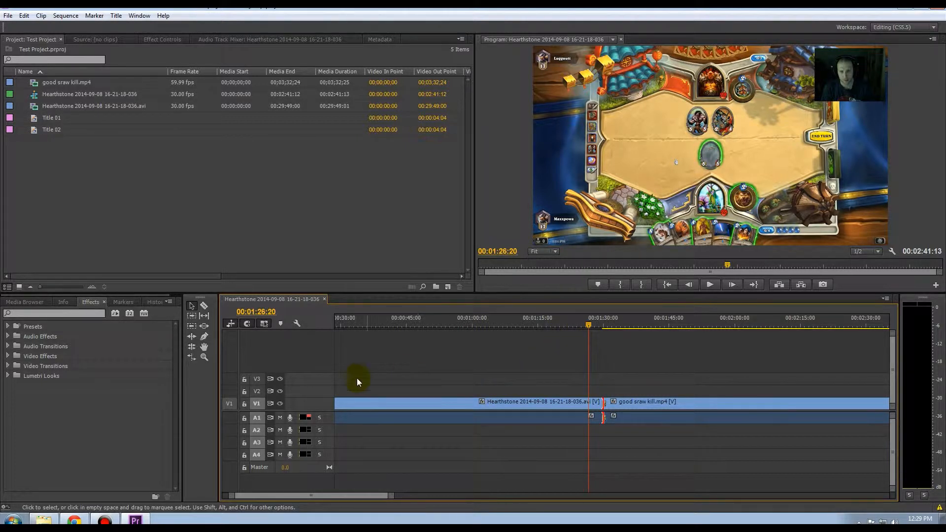
Set Cube Spin from the 3D Motion video transitions as the default transition
left_click(47, 417)
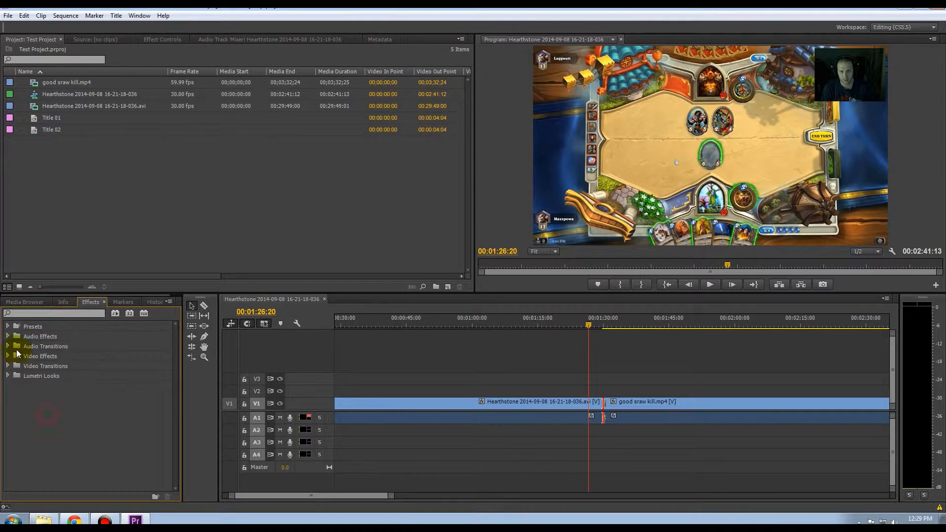
left_click(8, 366)
left_click(13, 386)
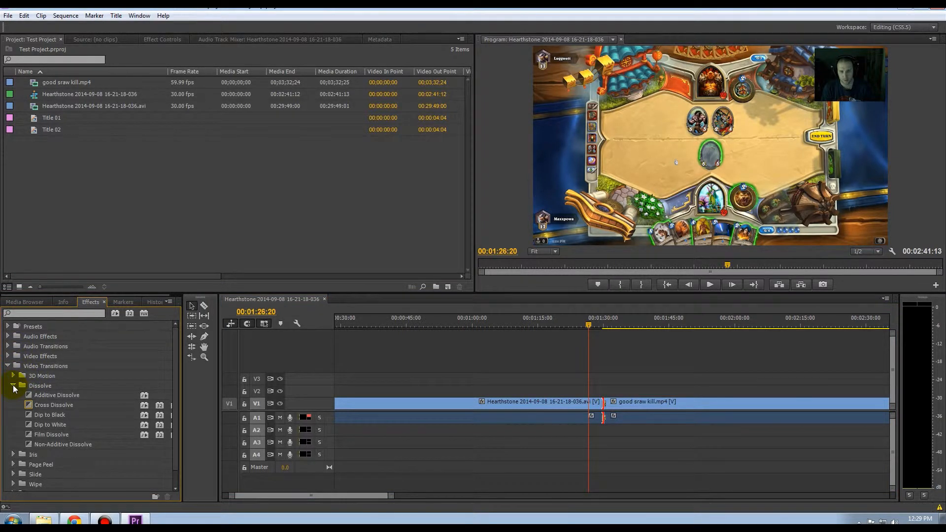
left_click(13, 386)
left_click(13, 386)
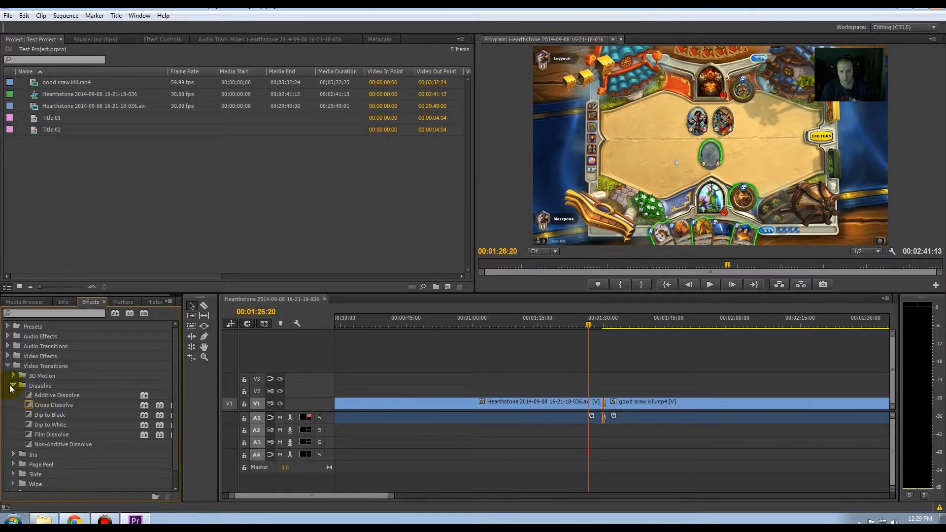
left_click(12, 386)
left_click(13, 376)
left_click(50, 388)
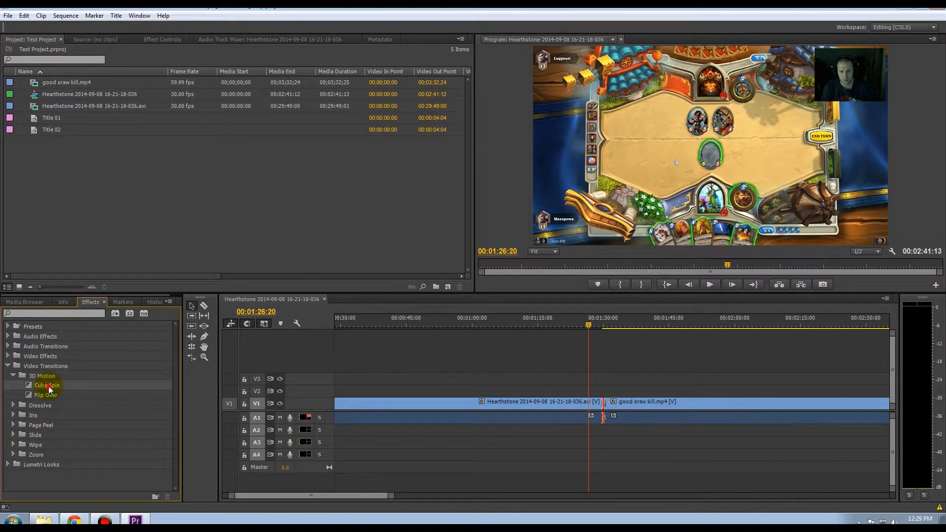
right_click(44, 388)
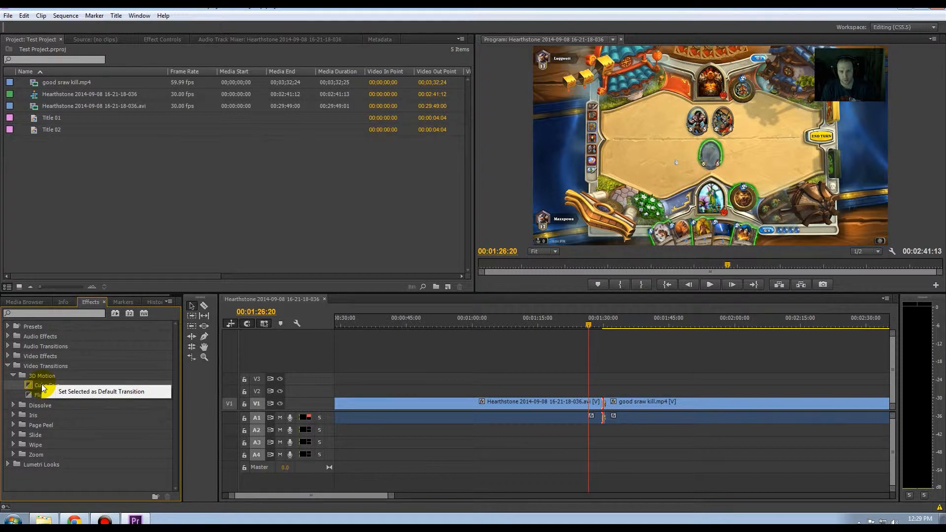
Delete the video and audio transitions at the cut between the two clips
left_click(589, 328)
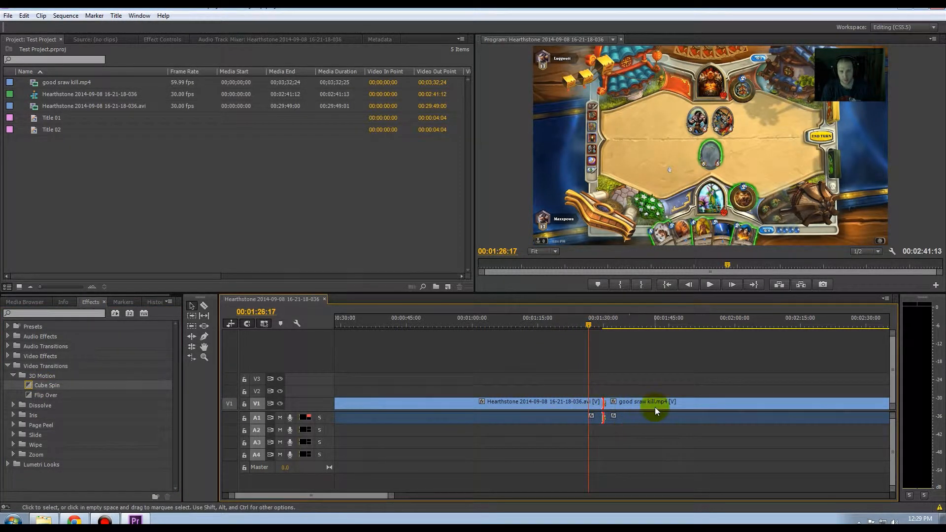
scroll(653, 411, "up", 7)
left_click(562, 407)
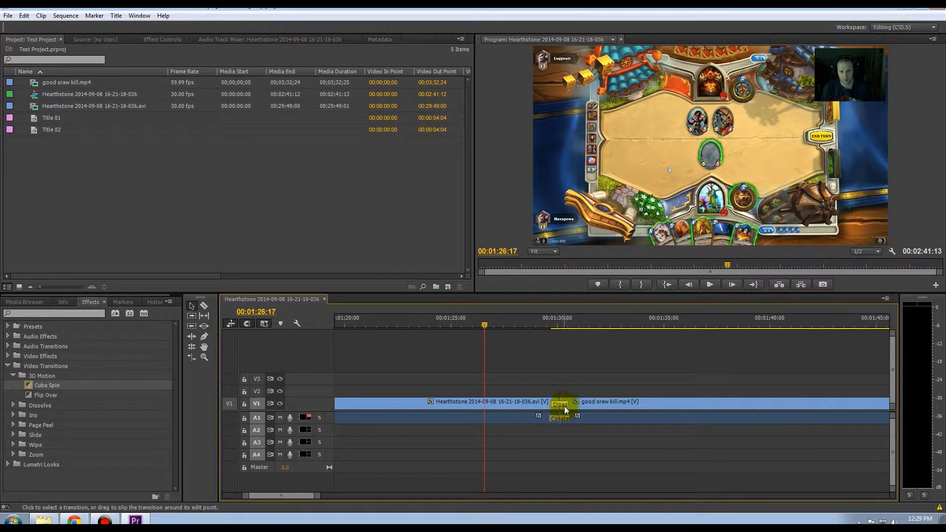
key("Delete")
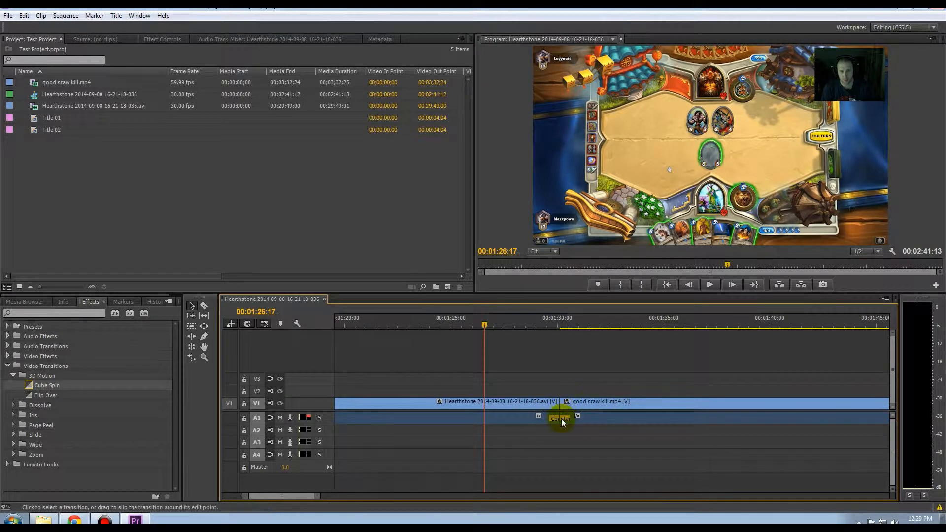
left_click(565, 419)
key("Delete")
Apply the new default Cube Spin transition with its audio transition at the cut and play it back
left_click_drag(487, 324, 539, 327)
right_click(555, 402)
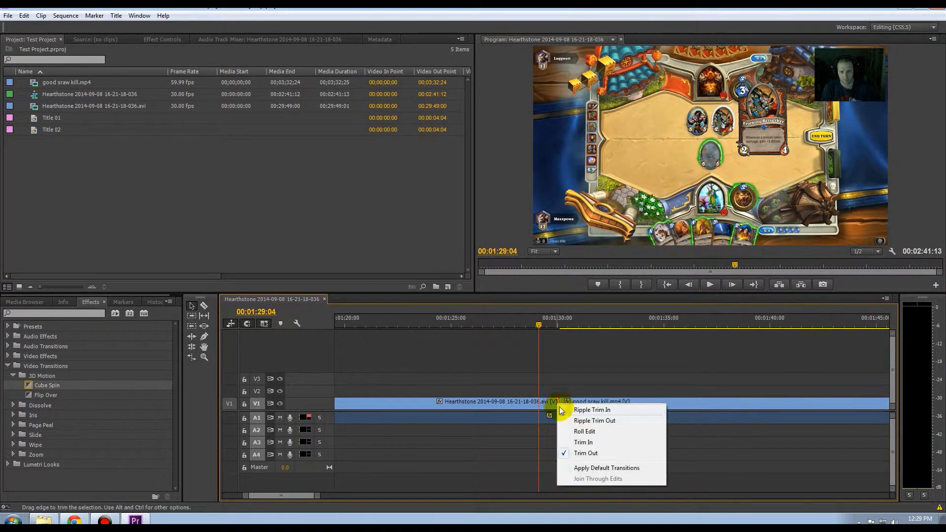
left_click(598, 468)
left_click_drag(540, 333, 523, 329)
key("space")
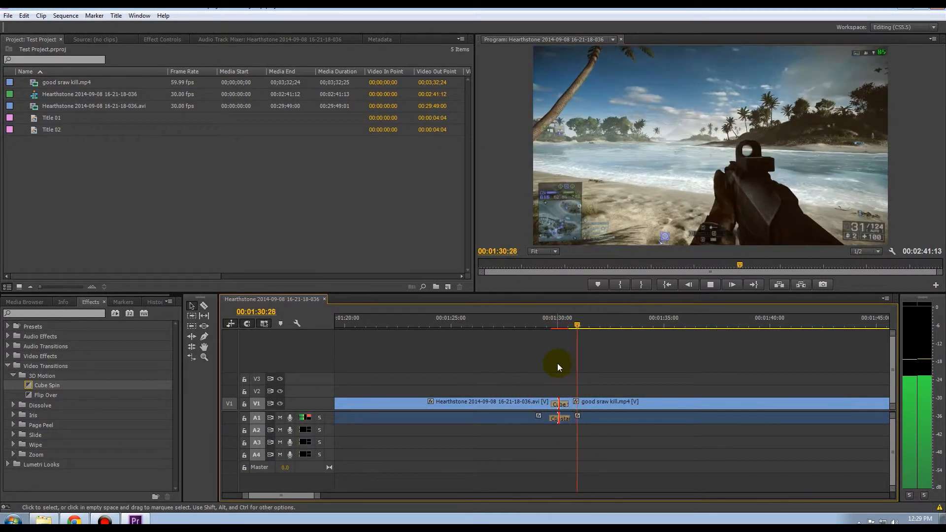
key("space")
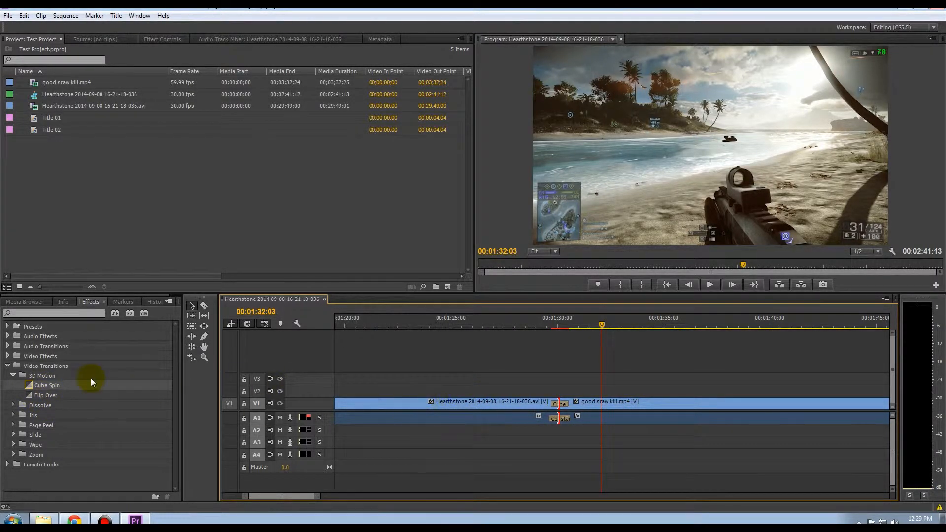
Delete the Cube Spin transition and the audio transition from the cut between the clips
left_click(563, 406)
key("Delete")
left_click(564, 420)
key("Delete")
Add the Clock Wipe transition to the video cut between the two clips and play it back from 00:01:28:13
left_click_drag(548, 322, 524, 324)
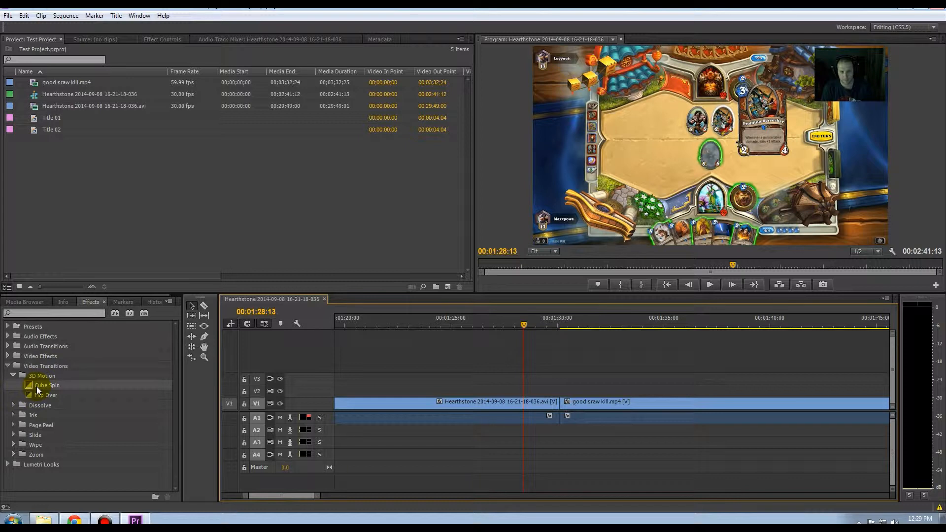
left_click(13, 376)
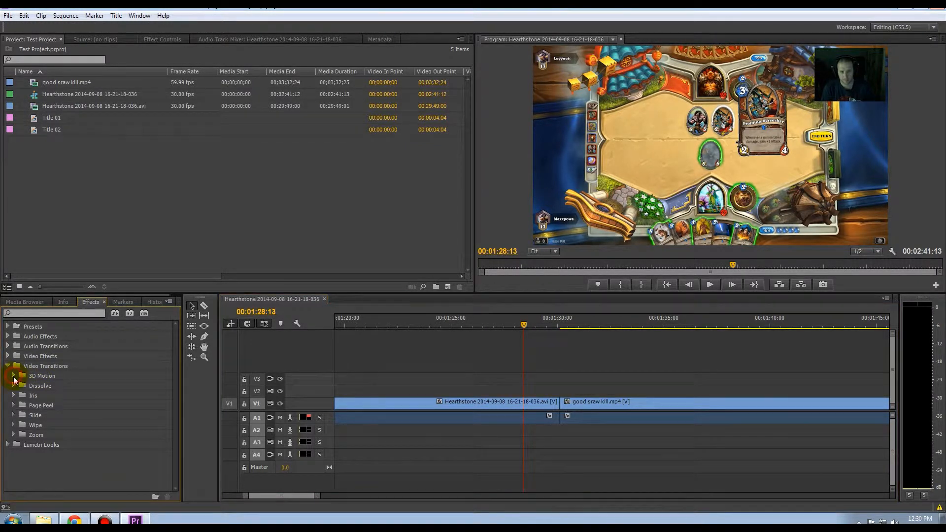
left_click(14, 425)
left_click_drag(176, 414, 175, 443)
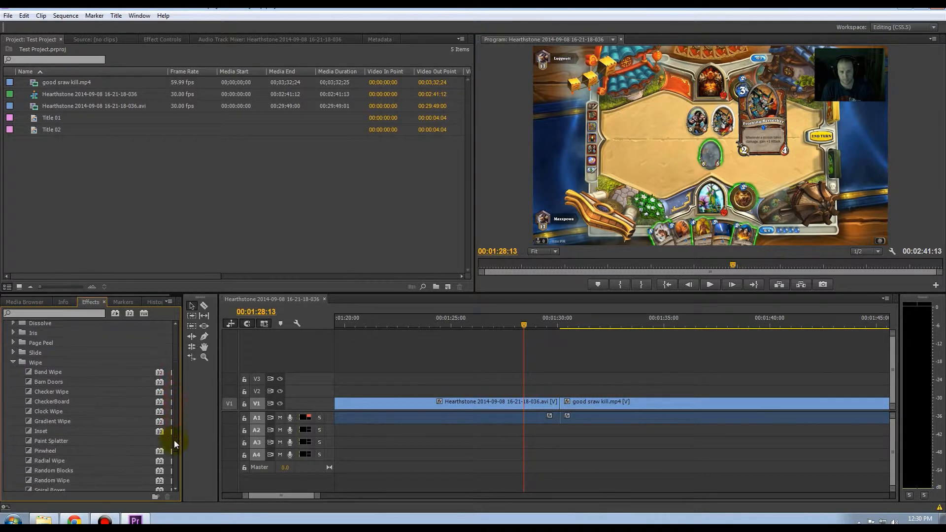
left_click_drag(45, 414, 565, 411)
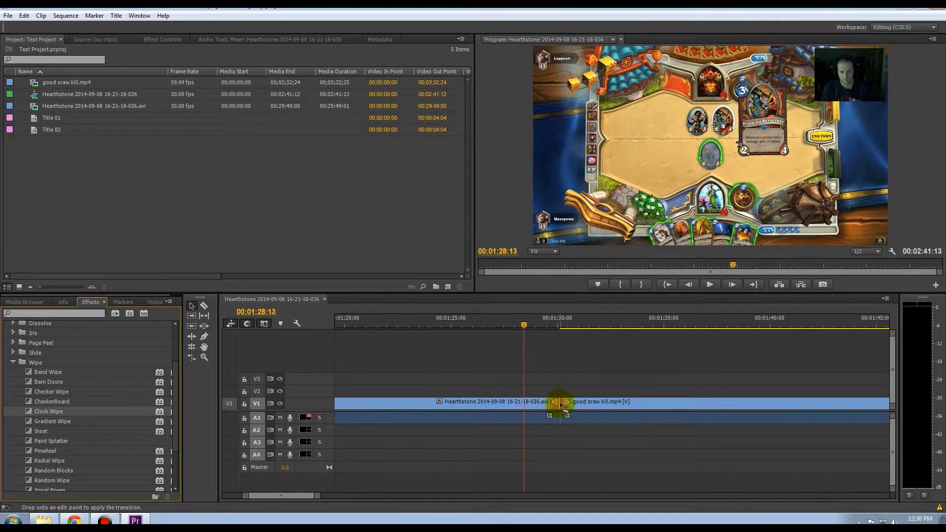
left_click_drag(565, 411, 564, 411)
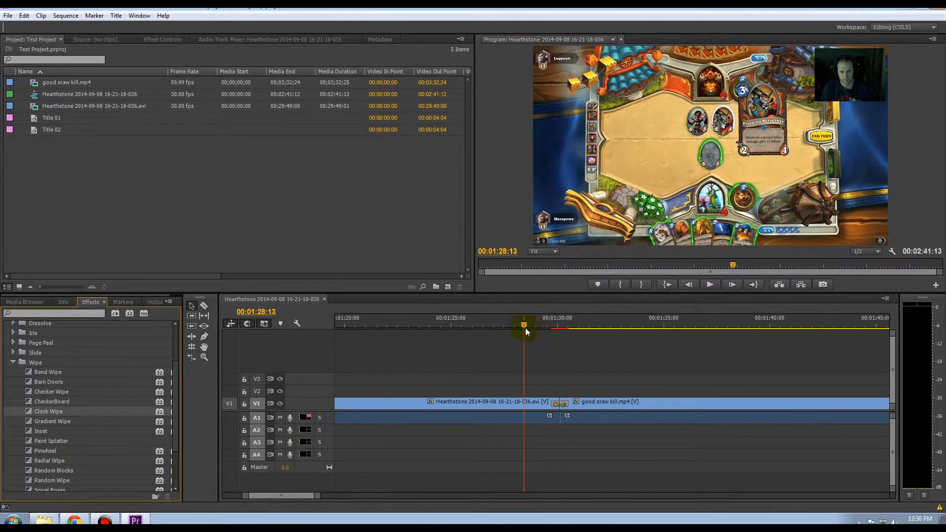
key("space")
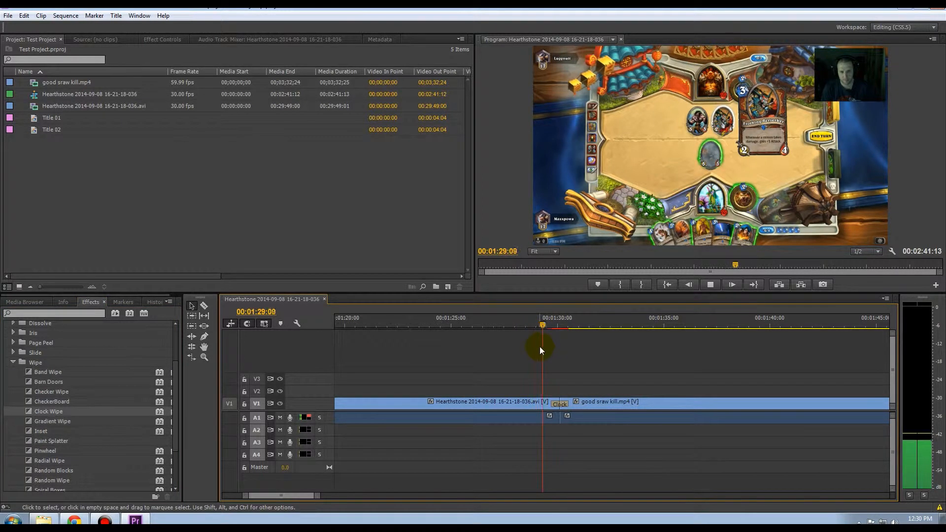
key("space")
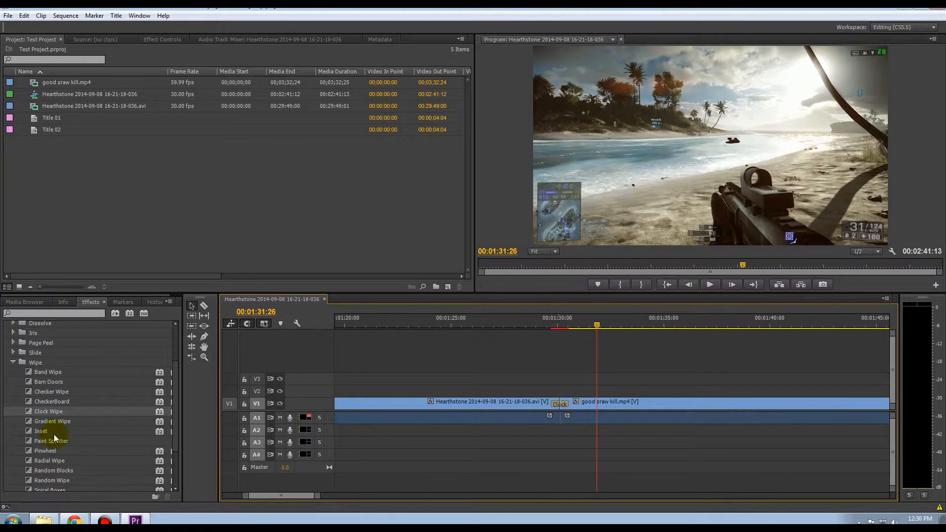
Delete the Clock Wipe transition from the cut and look through the available Wipe and Dissolve transitions
left_click(558, 404)
key("Delete")
scroll(61, 446, "down", 2)
scroll(103, 445, "down", 5)
scroll(88, 451, "up", 7)
scroll(90, 449, "down", 7)
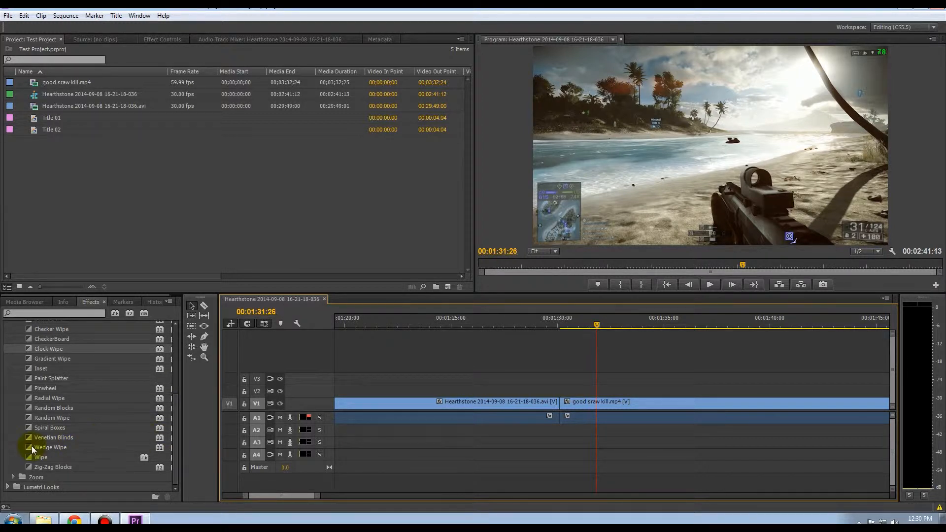
left_click_drag(171, 437, 171, 385)
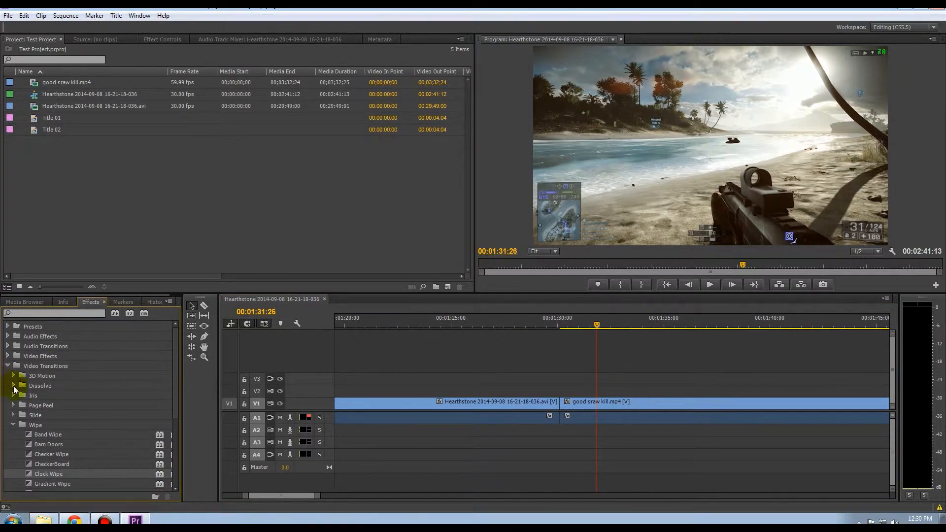
left_click(14, 386)
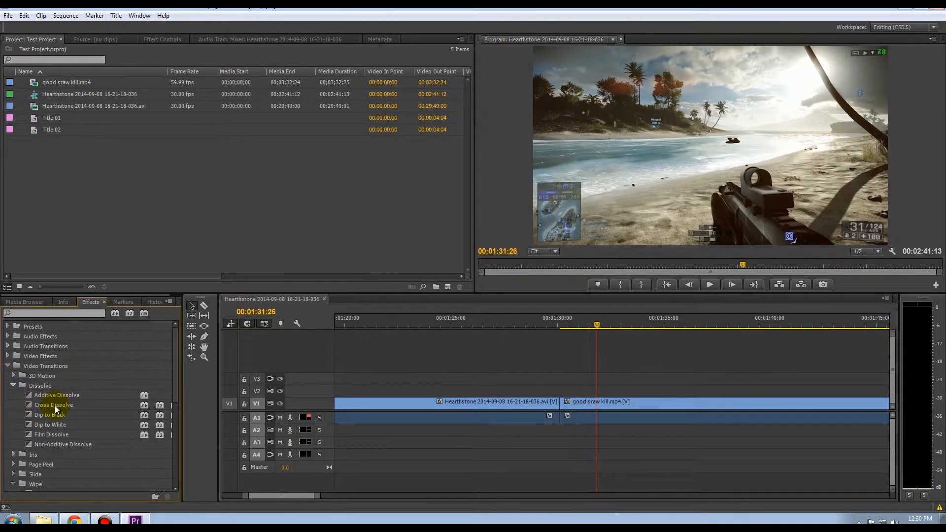
Place Title 01 on track V2 starting at 00:01:22:28 and Title 02 directly before it on the same track
left_click(560, 325)
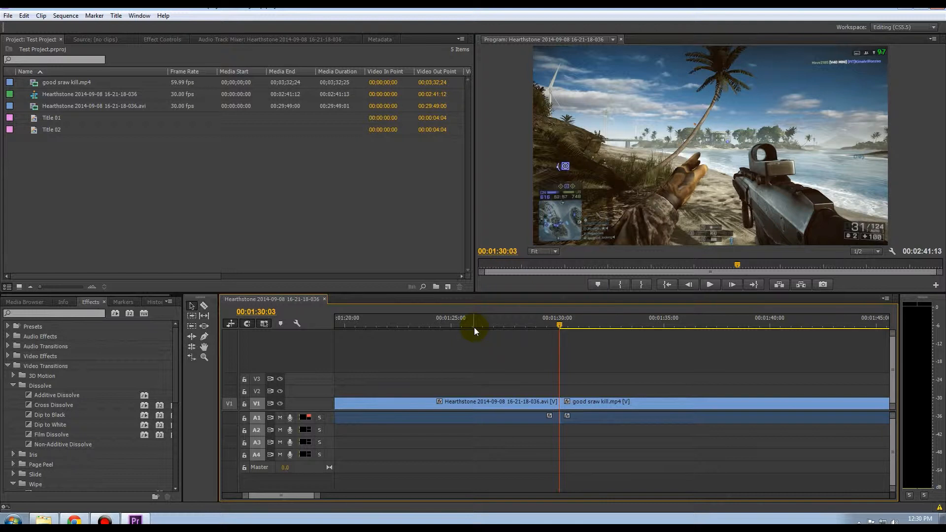
left_click_drag(460, 324, 407, 324)
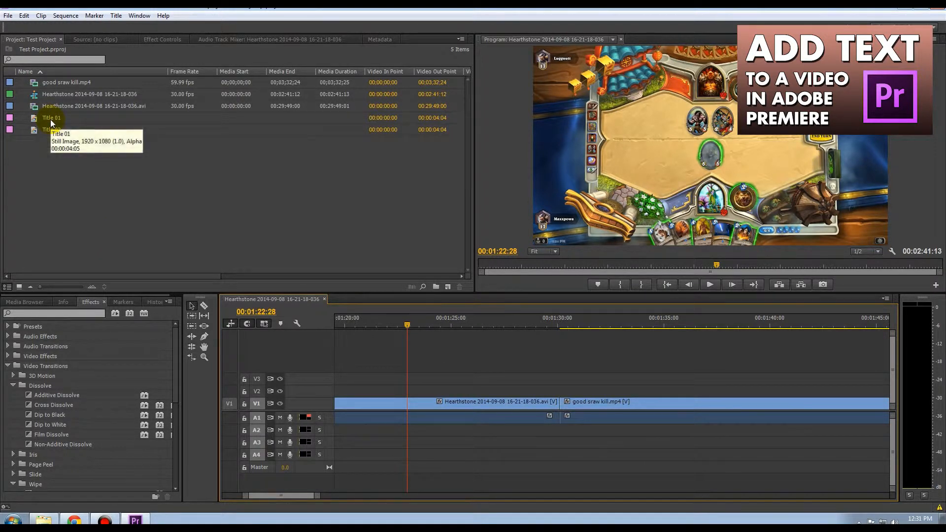
left_click_drag(49, 120, 412, 394)
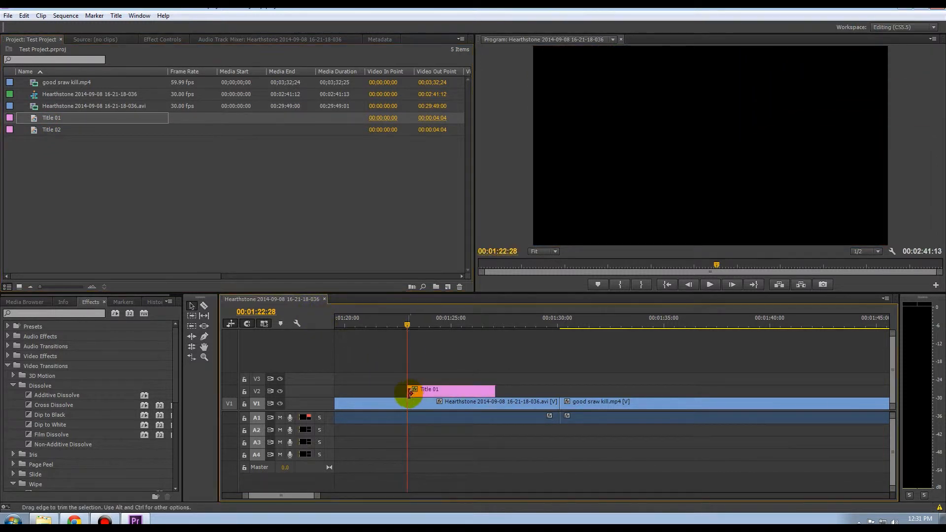
left_click(52, 131)
left_click_drag(256, 314, 401, 394)
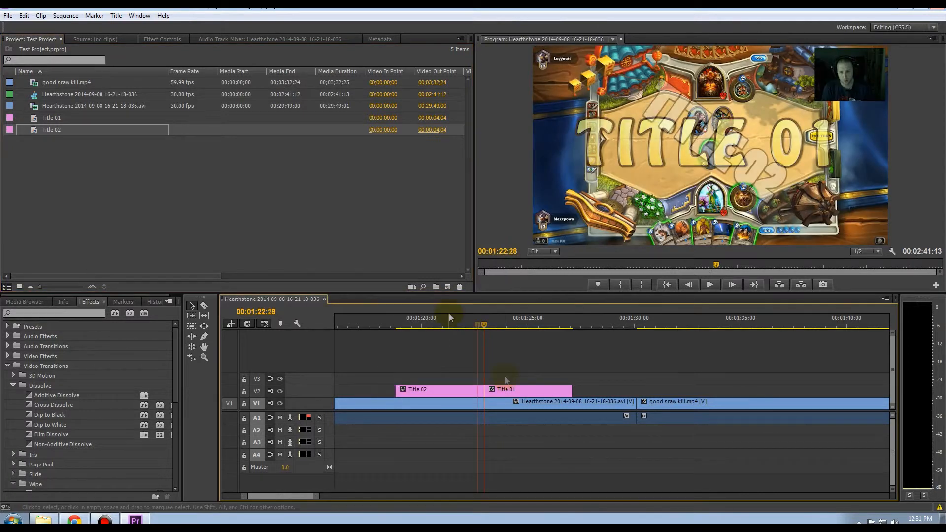
Play back the plain cut from Title 02 to Title 01 on track V2, repeating it from just before the cut
key("space")
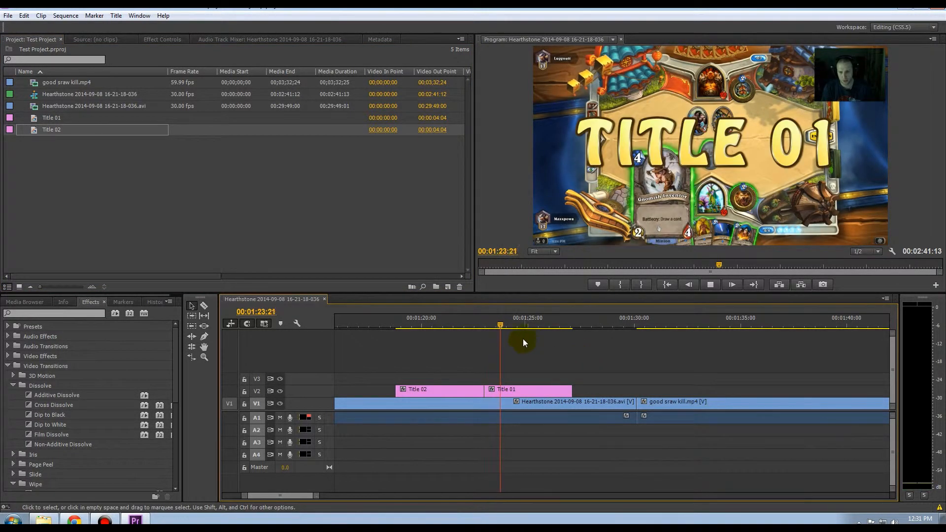
left_click_drag(493, 324, 466, 325)
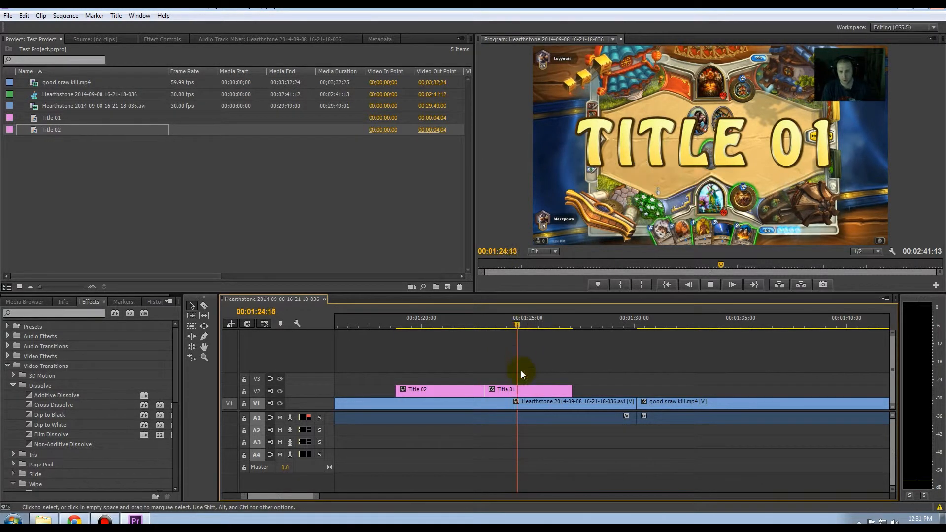
left_click_drag(526, 326, 471, 329)
key("space")
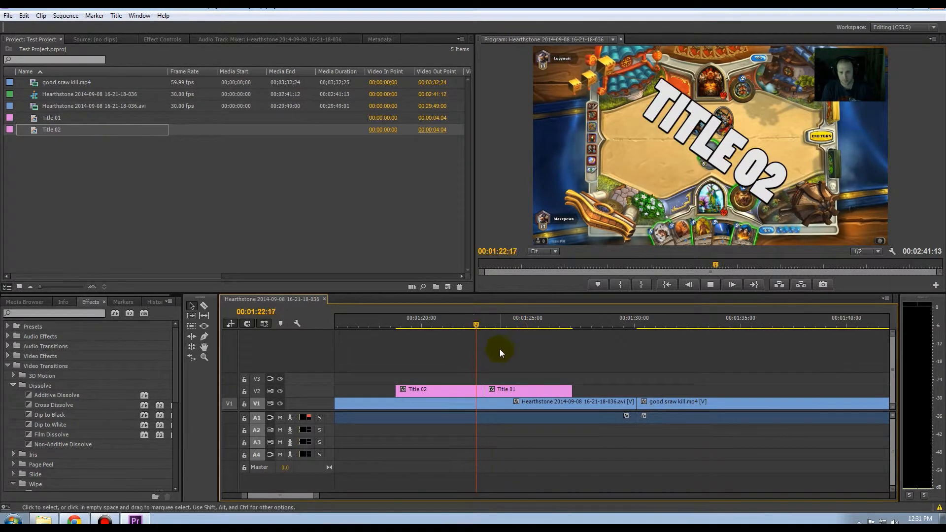
key("space")
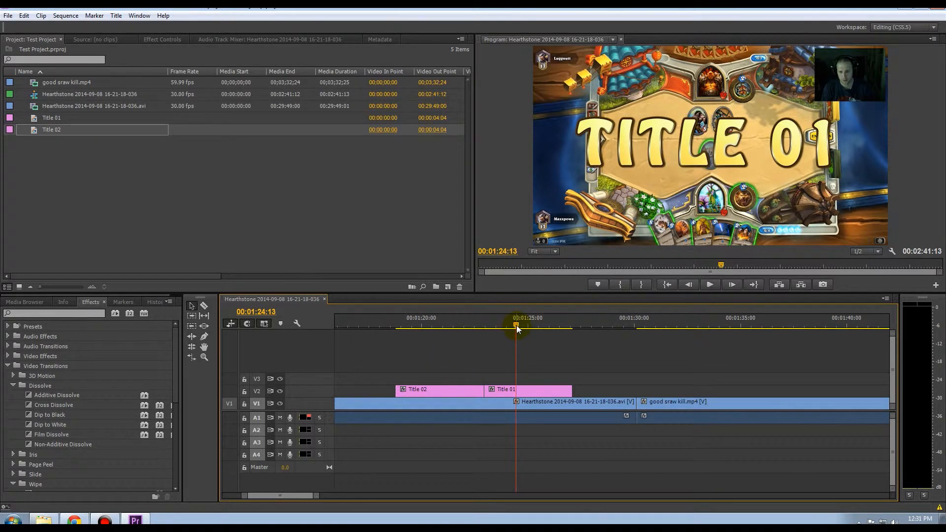
Add the Cross Dissolve transition to the cut between Title 02 and Title 01 and play it back
left_click_drag(516, 326, 485, 326)
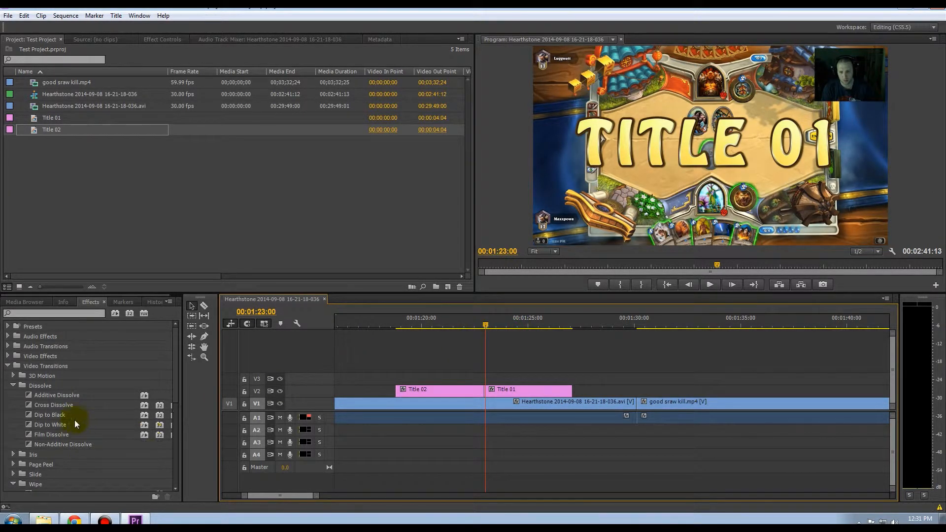
left_click_drag(46, 402, 485, 389)
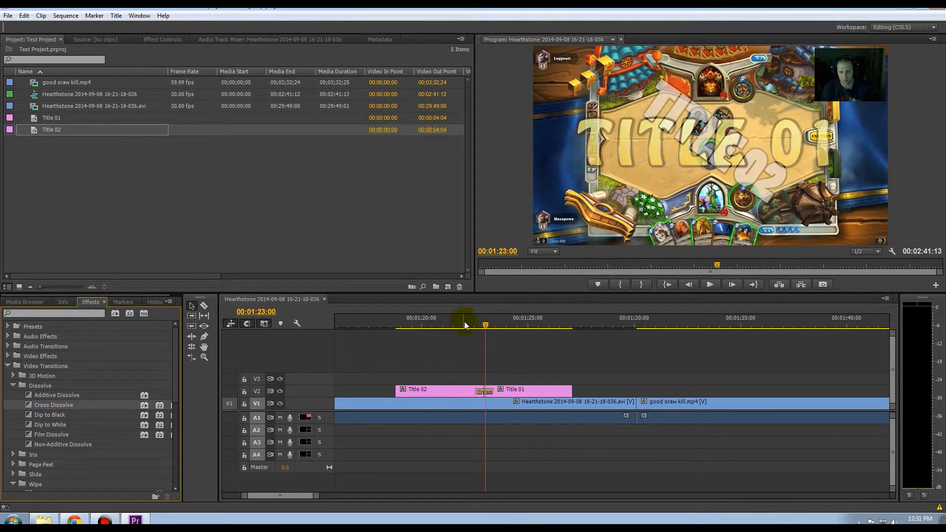
left_click(463, 324)
key("space")
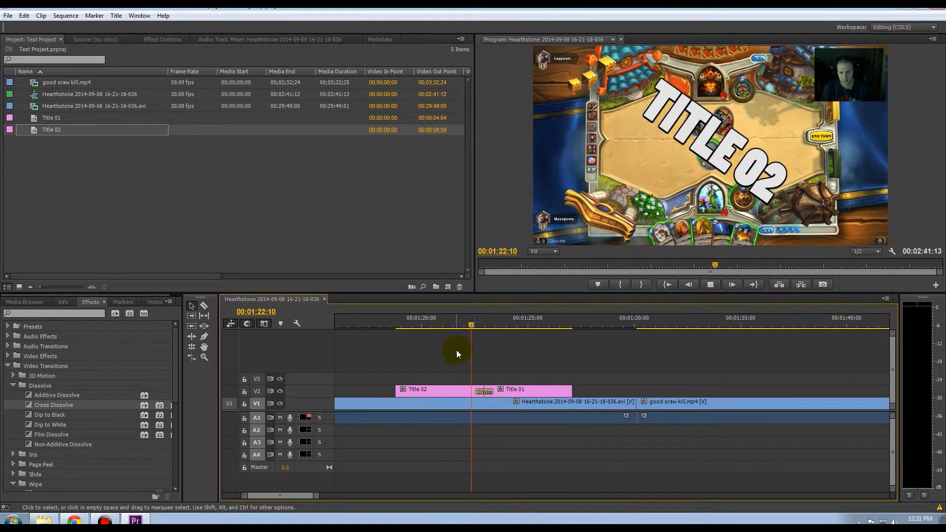
key("space")
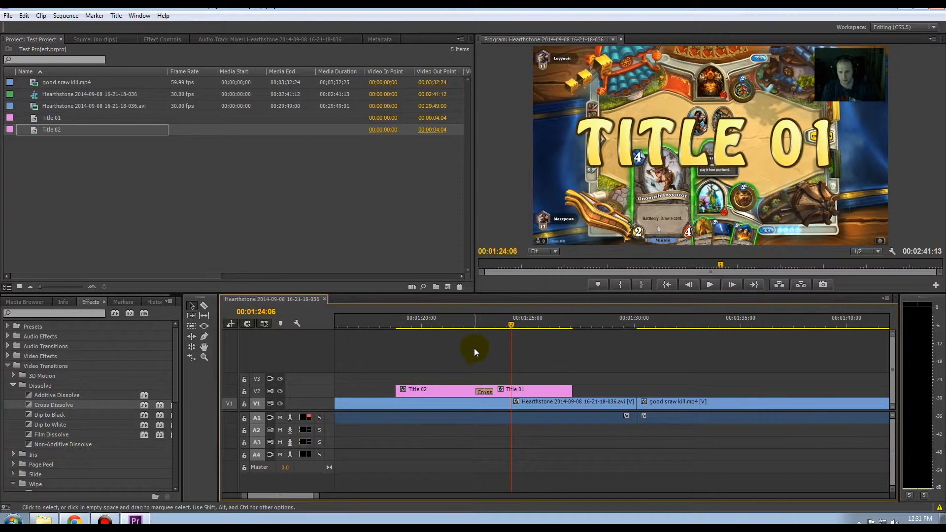
Add the Paint Splatter wipe transition to the start of Title 02 and play it back from before the title
left_click_drag(409, 323, 384, 324)
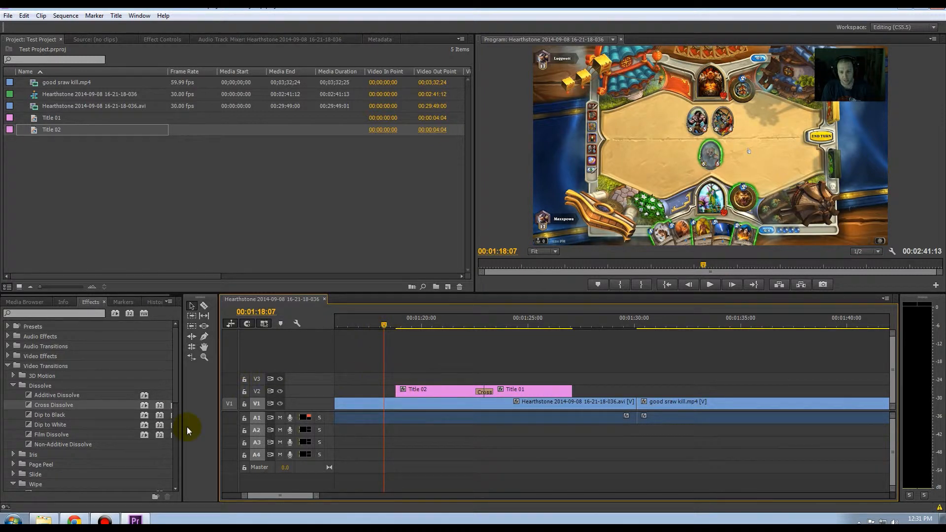
mouse_move(384, 325)
left_mouse_down()
mouse_move(403, 325)
mouse_move(385, 325)
left_mouse_up()
left_click_drag(175, 389, 172, 454)
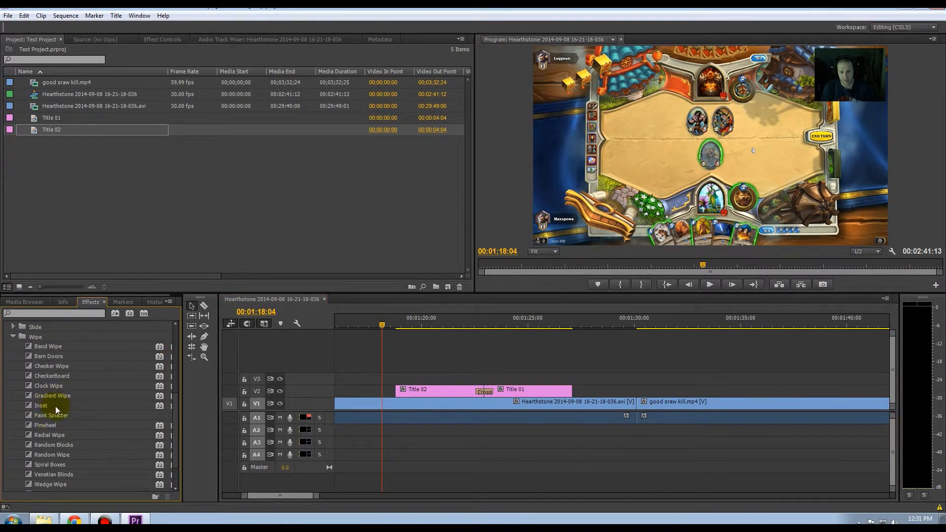
mouse_move(43, 418)
left_mouse_down()
mouse_move(133, 420)
mouse_move(401, 390)
left_mouse_up()
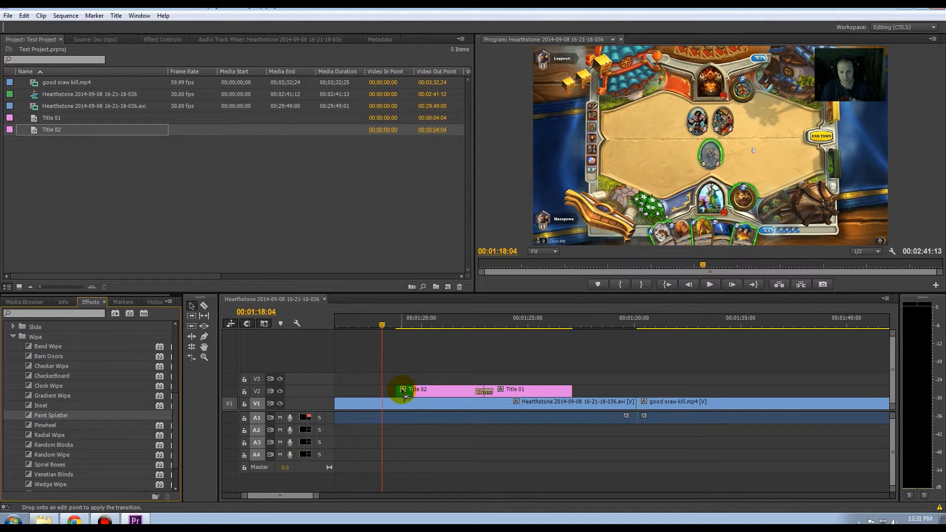
left_click(380, 325)
key("space")
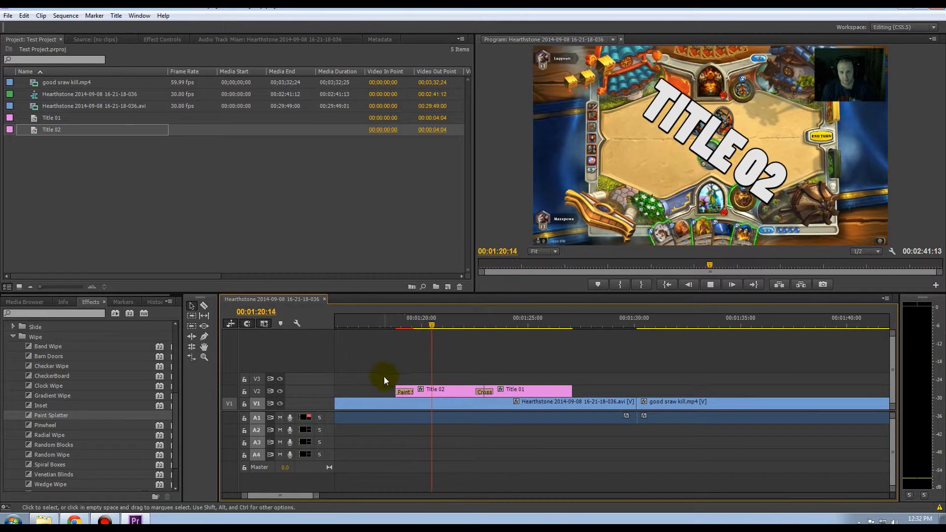
Add the Cross Zoom transition to the end of Title 01 on track V2 and play it back
left_click_drag(431, 326, 554, 327)
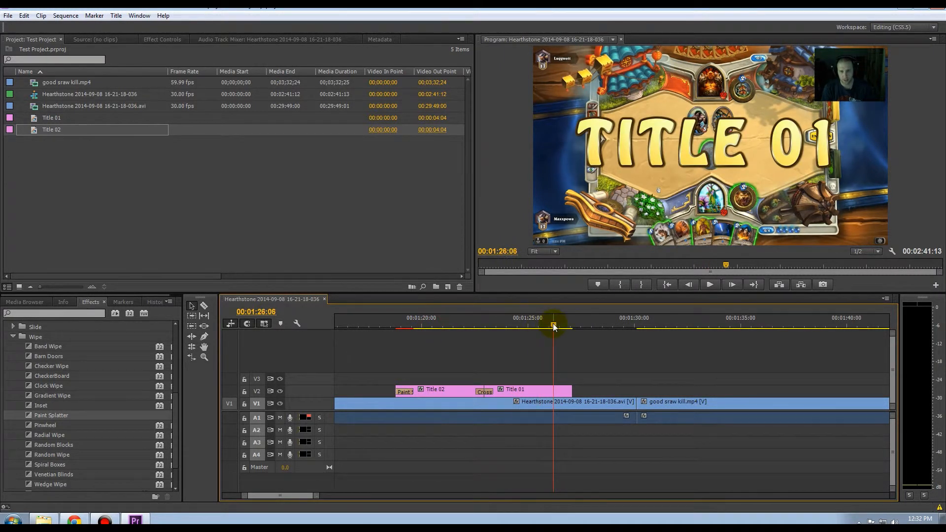
scroll(100, 430, "down", 3)
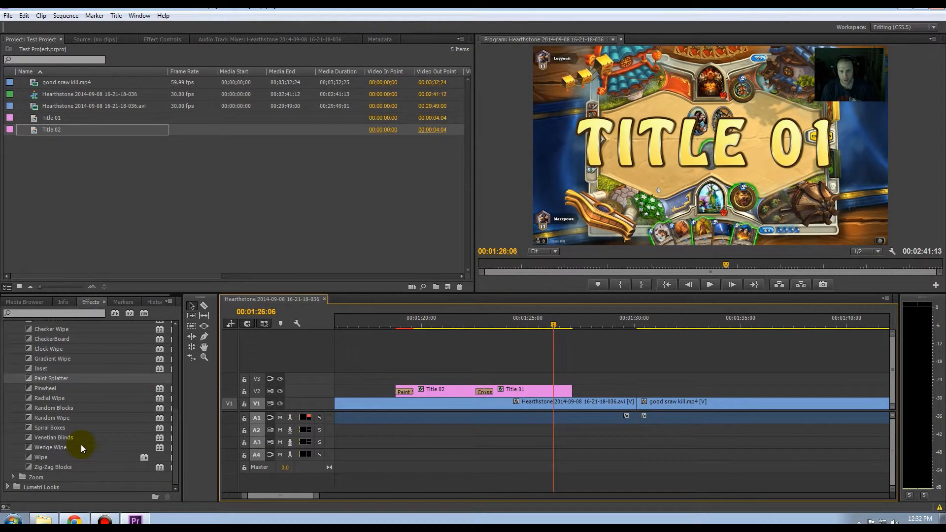
left_click(13, 476)
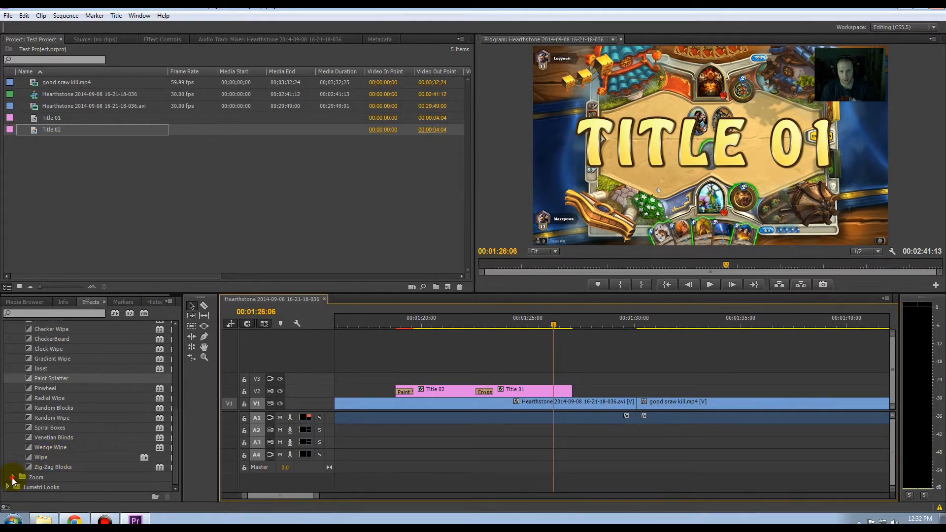
scroll(49, 470, "down", 1)
left_click_drag(47, 477, 563, 390)
left_click_drag(554, 325, 545, 325)
key("space")
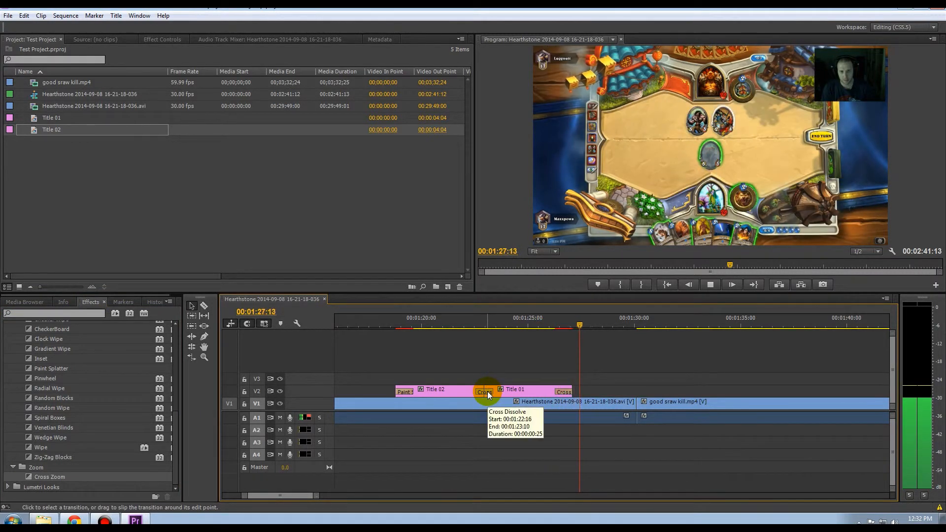
Save the project and park the playhead at 00:01:27:13, just after the end of Title 01
left_click_drag(608, 328, 510, 336)
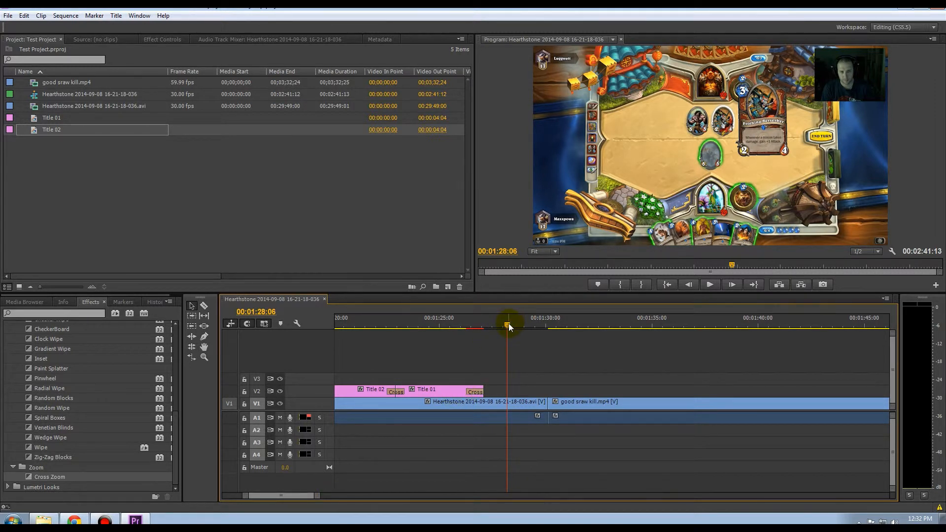
key("ctrl+s")
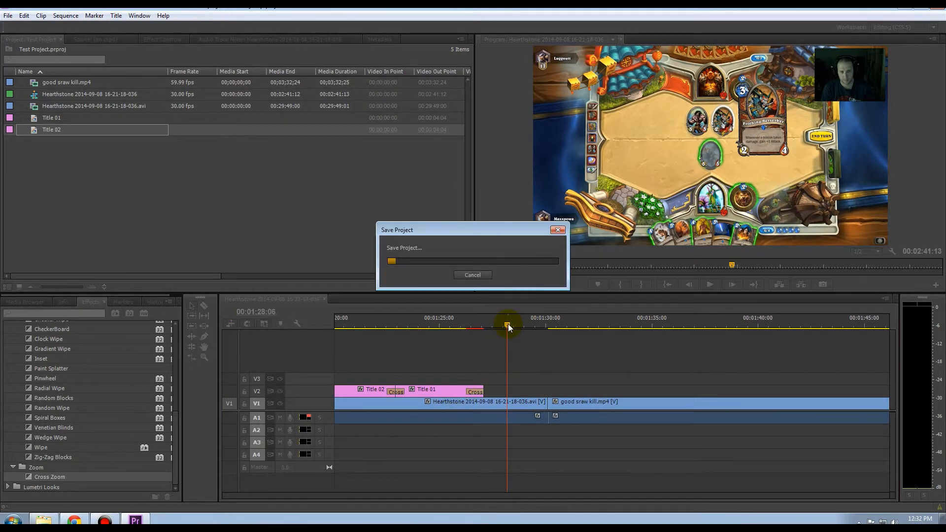
mouse_move(508, 324)
left_mouse_down()
mouse_move(337, 333)
mouse_move(521, 334)
left_mouse_up()
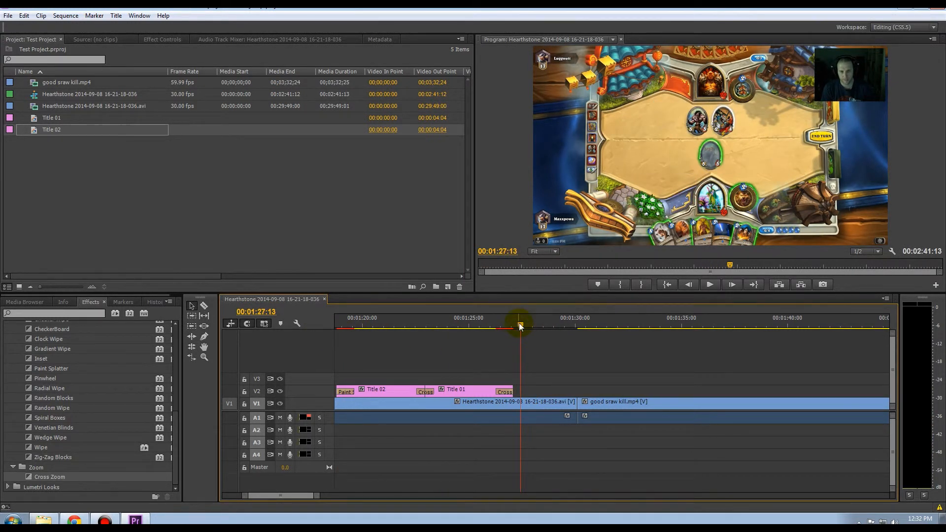